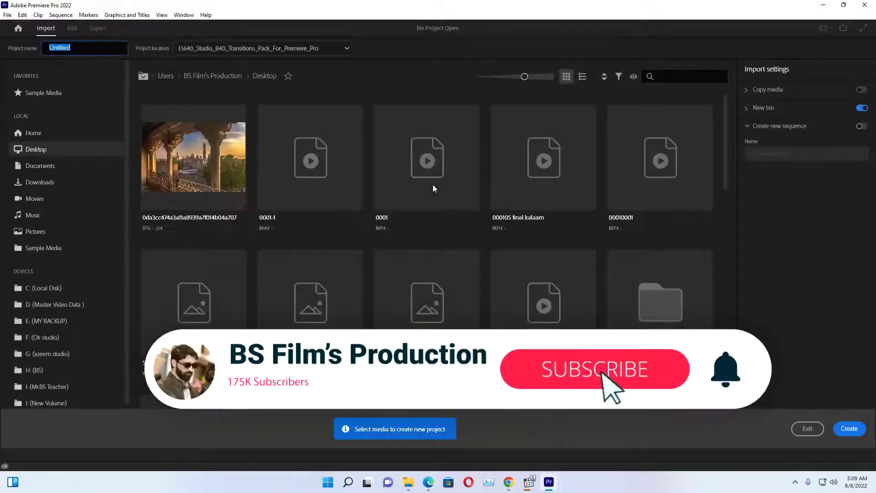
Step: Browse to the CLIP folder on drive I: (salman song) in the import browser
mouse_move(433, 184)
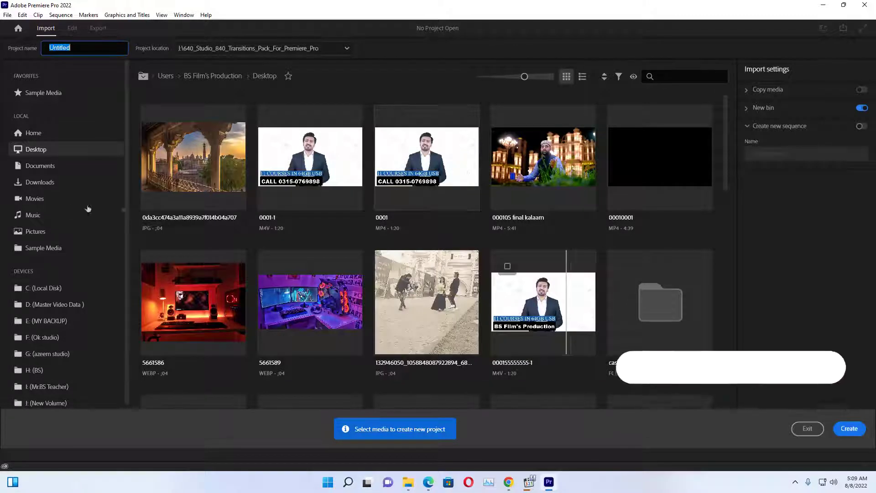
scroll(46, 273, "down", 1)
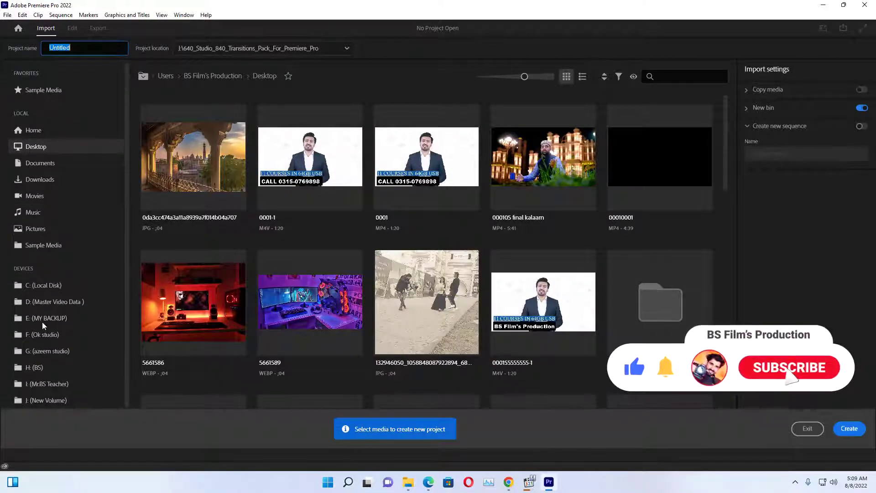
left_click(36, 383)
scroll(585, 232, "down", 10)
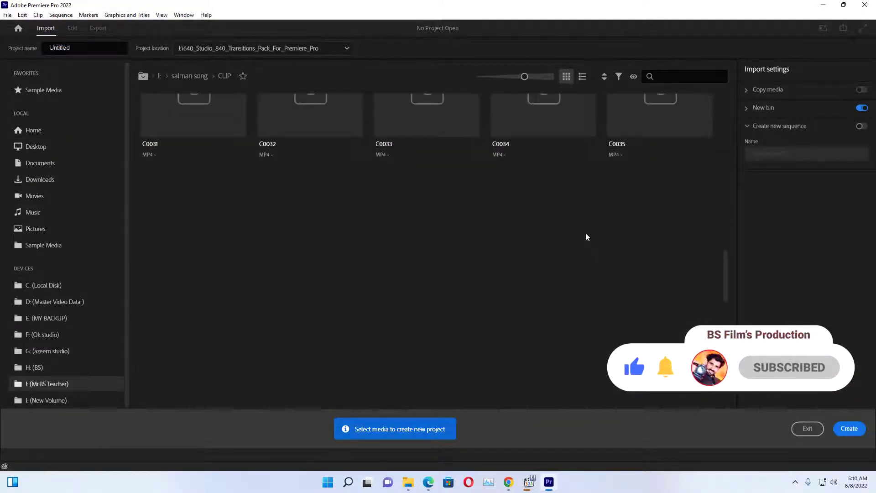
scroll(586, 237, "up", 10)
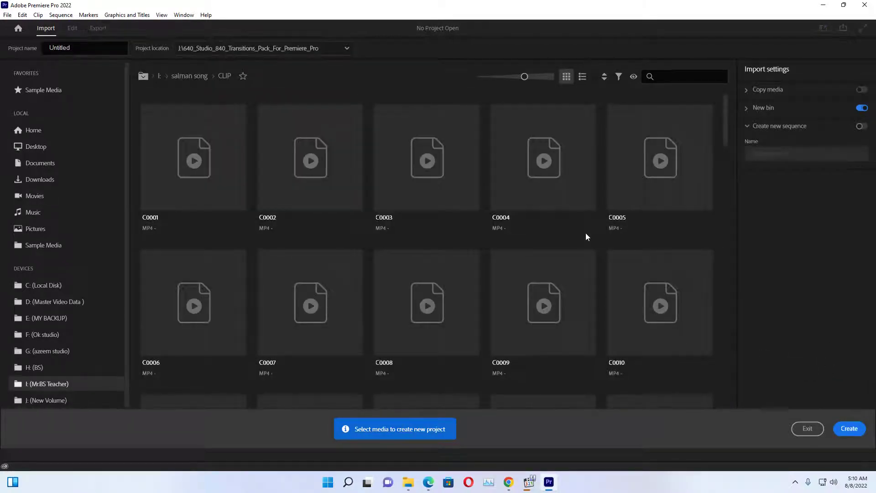
scroll(587, 236, "down", 3)
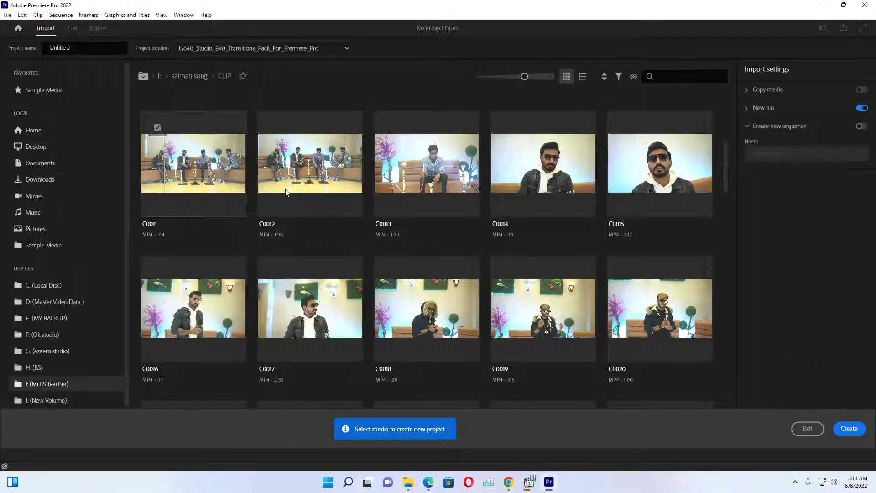
Step: Select clips C0011–C0013 and C0016–C0020, create the project, and overwrite the existing one
left_click(158, 128)
left_click(274, 127)
left_click(390, 127)
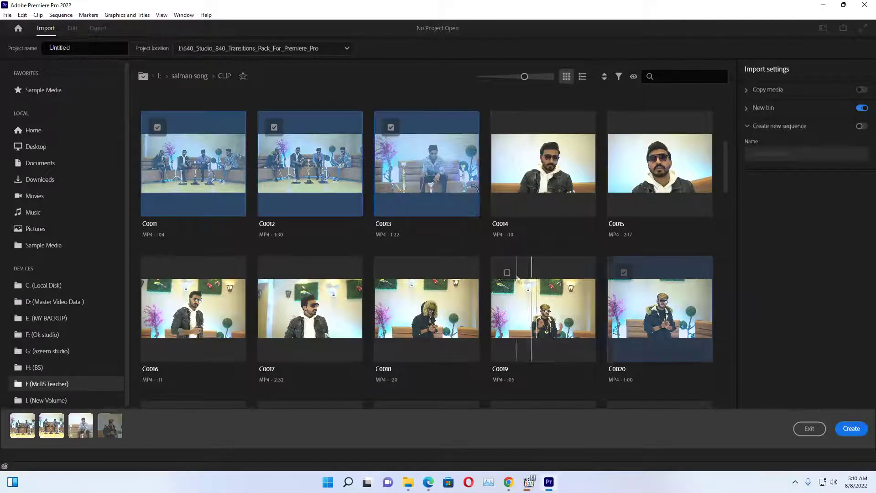
left_click(507, 272)
left_click(623, 272)
left_click(390, 272)
left_click(279, 280)
left_click(157, 272)
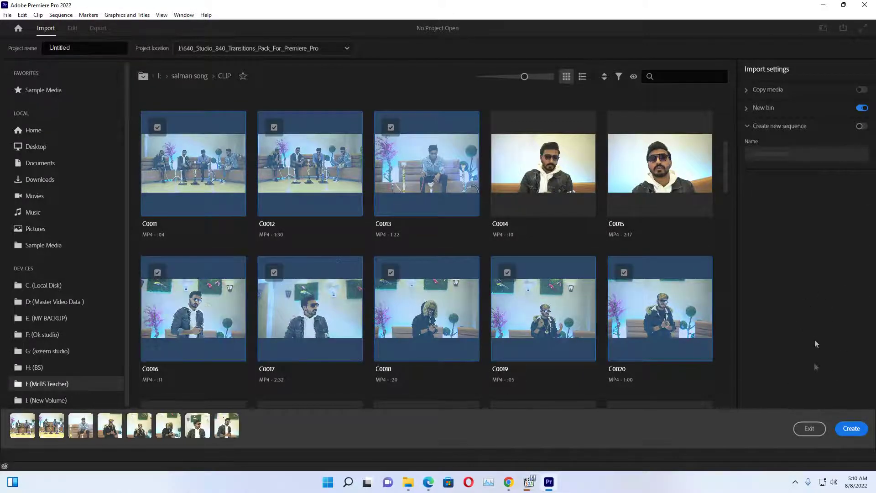
left_click(857, 428)
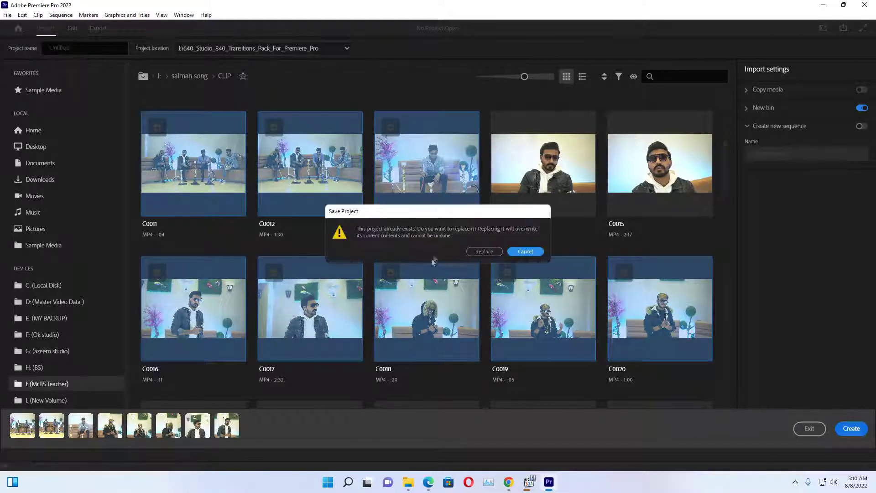
left_click(472, 251)
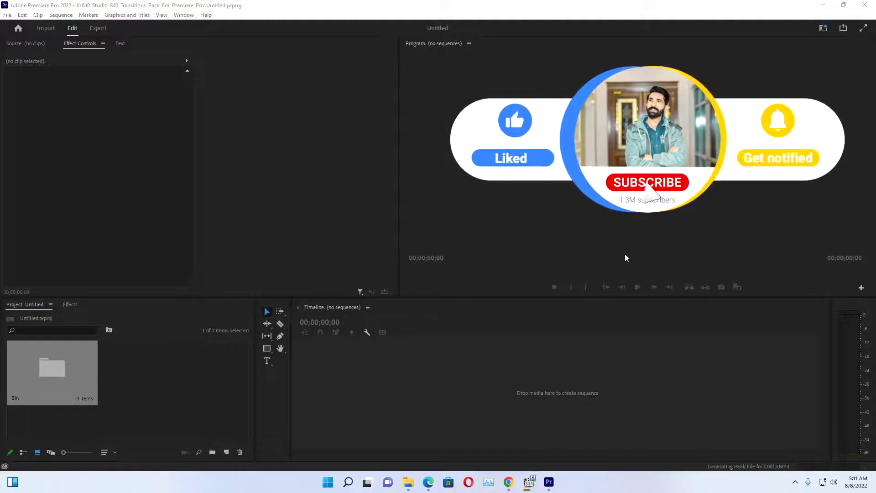
Step: Open the Bin of eight imported clips and pick up clip C0011
double_click(59, 370)
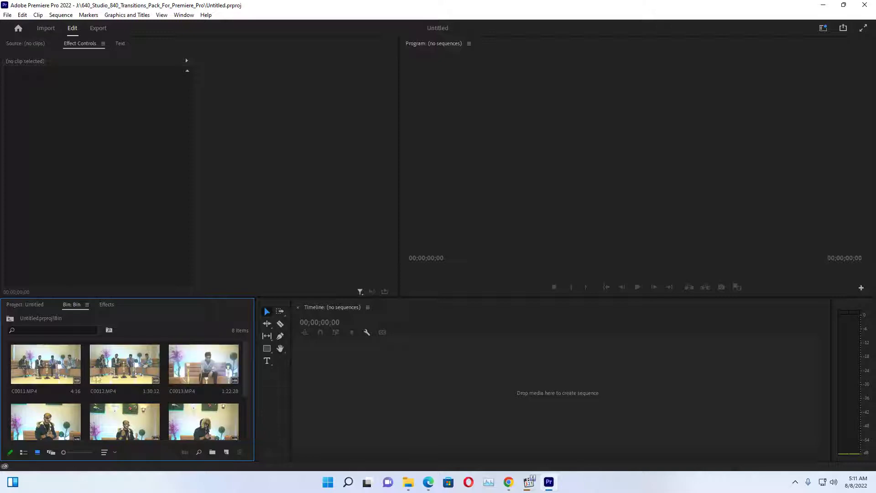
left_click_drag(53, 373, 383, 392)
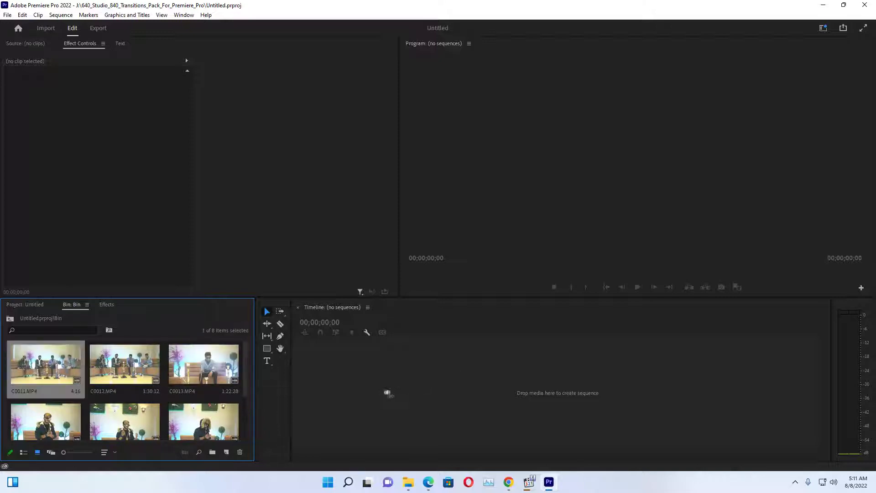
Step: Create a C0011 sequence from the clip, delete its audio, and show the Effects library
left_click_drag(382, 393, 383, 392)
left_click(637, 287)
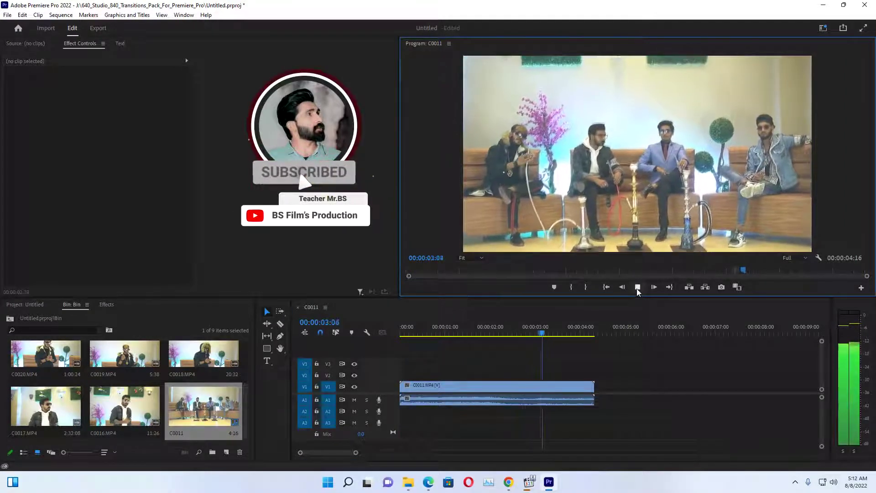
left_click(459, 402, "alt")
key("Delete")
key("Home")
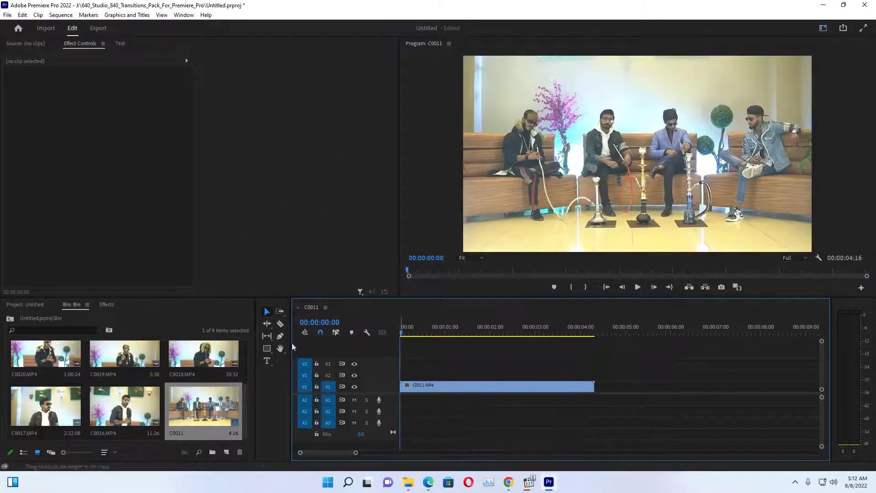
left_click(119, 305)
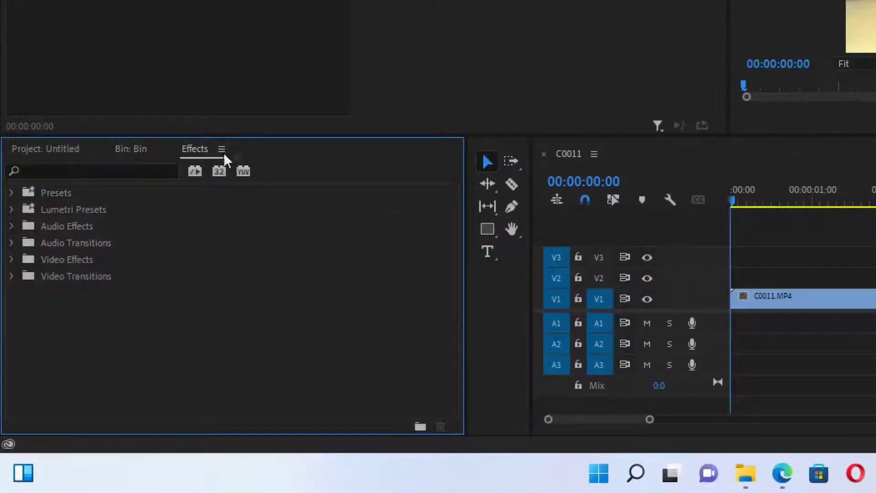
Step: Apply Video Effects > Generate > 4-Color Gradient to the C0011 clip
left_click(12, 259)
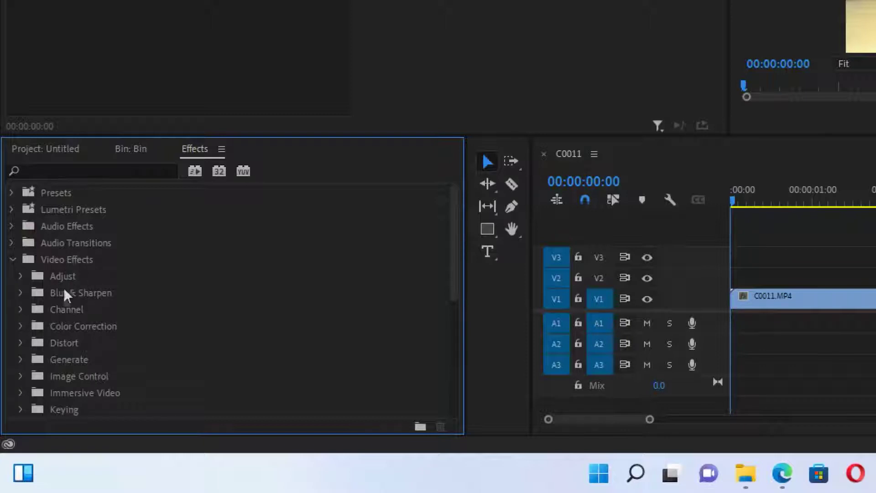
left_click(21, 359)
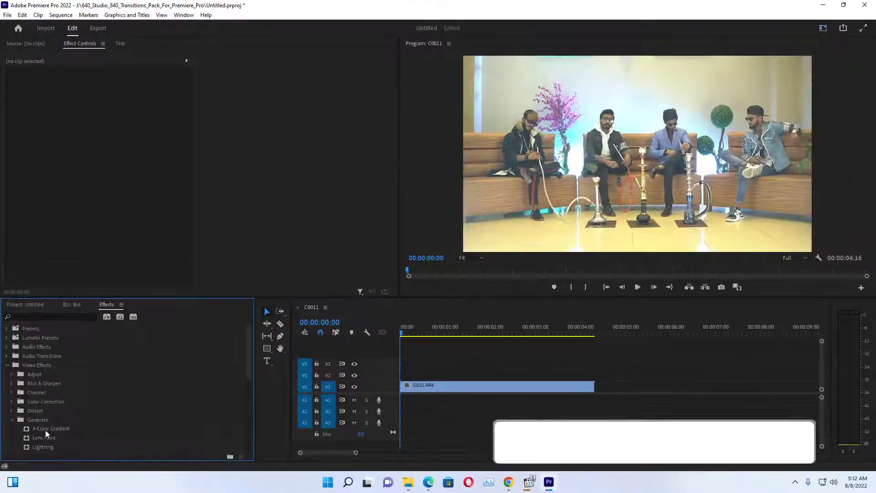
left_click_drag(46, 429, 465, 386)
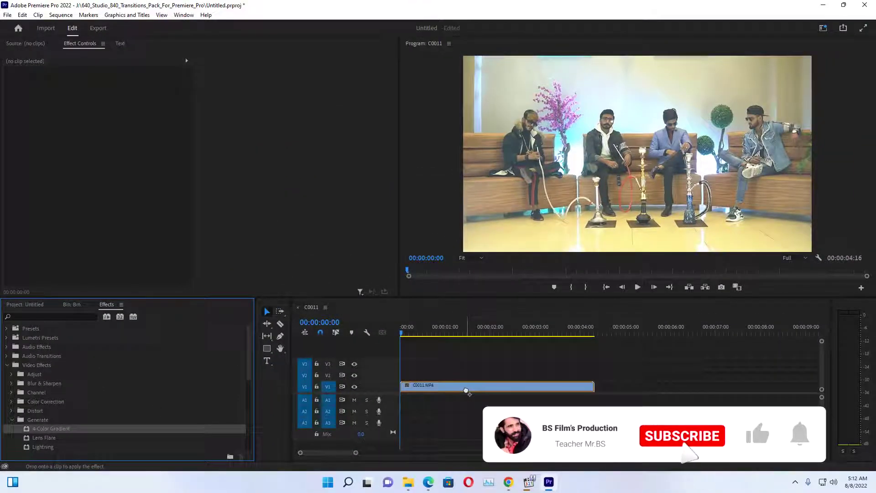
scroll(185, 57, "down", 3)
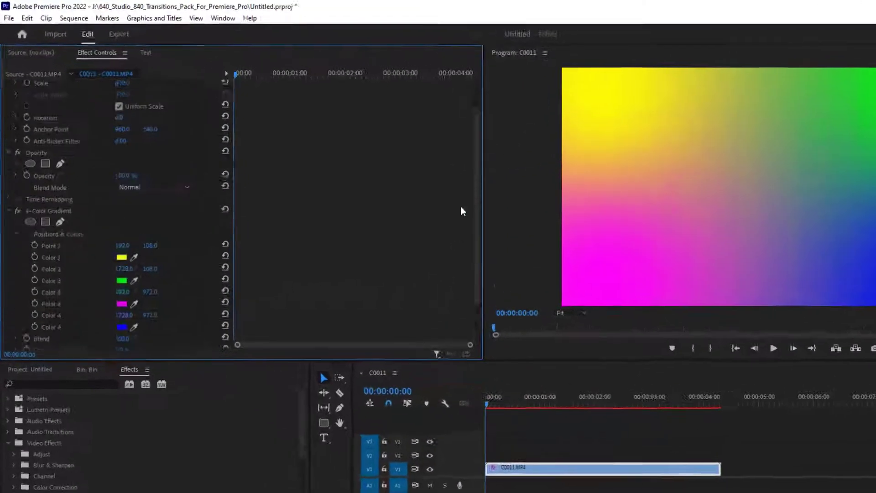
Step: Scroll Effect Controls to show all 4-Color Gradient points, colours, blend, jitter and blending mode
scroll(390, 113, "up", 2)
scroll(153, 188, "down", 3)
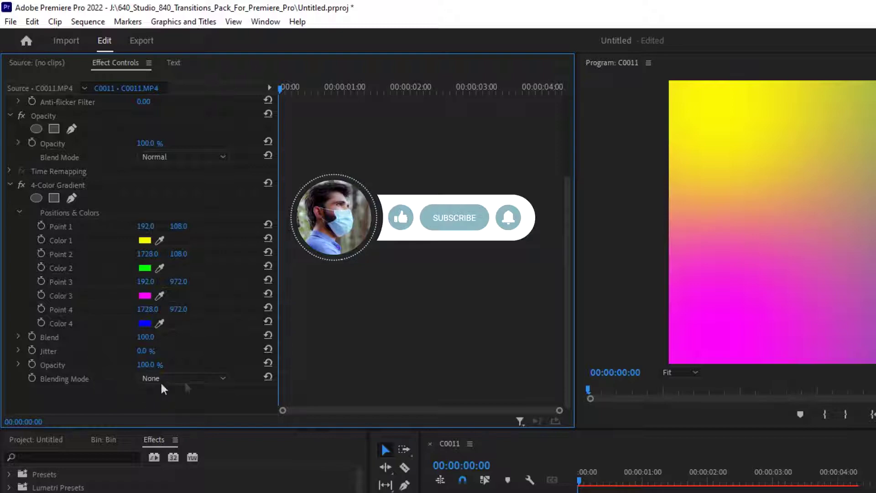
Step: Set the 4-Color Gradient Blending Mode to Overlay
left_click(190, 380)
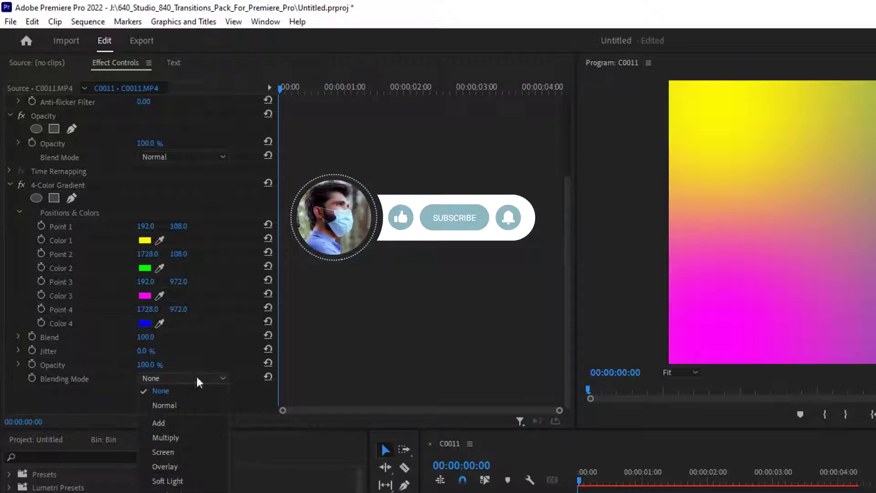
left_click(194, 377)
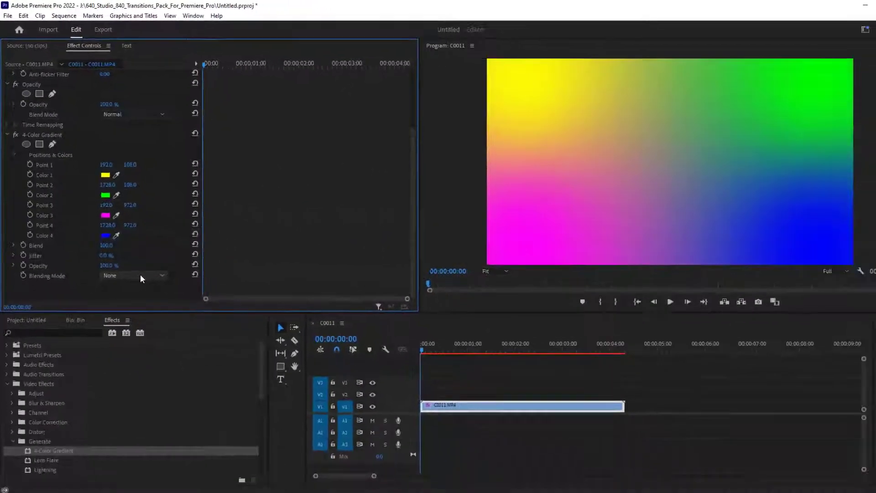
left_click(133, 261)
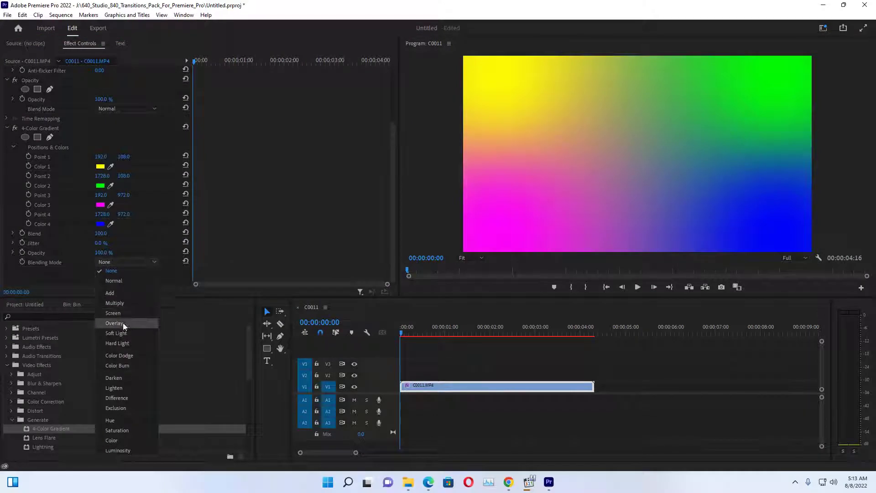
left_click(123, 323)
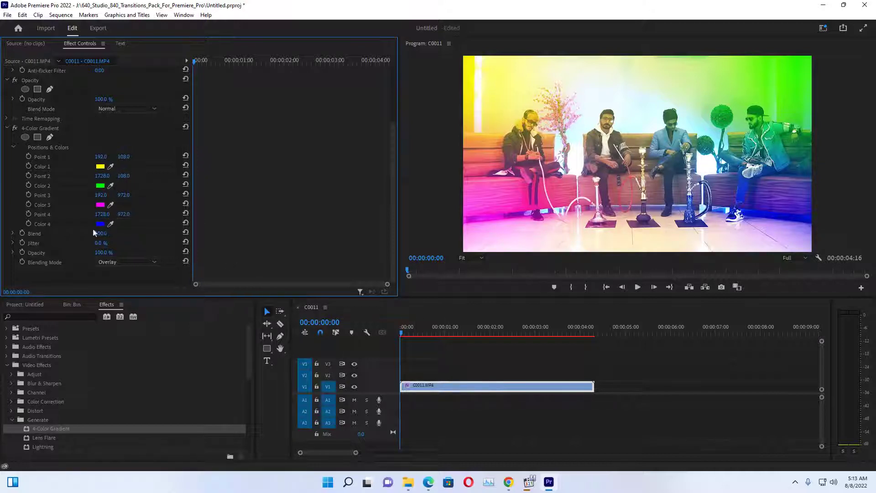
Step: Move the gradient points off-frame to 192,-514; 1728,-1487; -1291,972; 4952,972
left_click_drag(103, 214, 142, 214)
left_click_drag(101, 195, 84, 195)
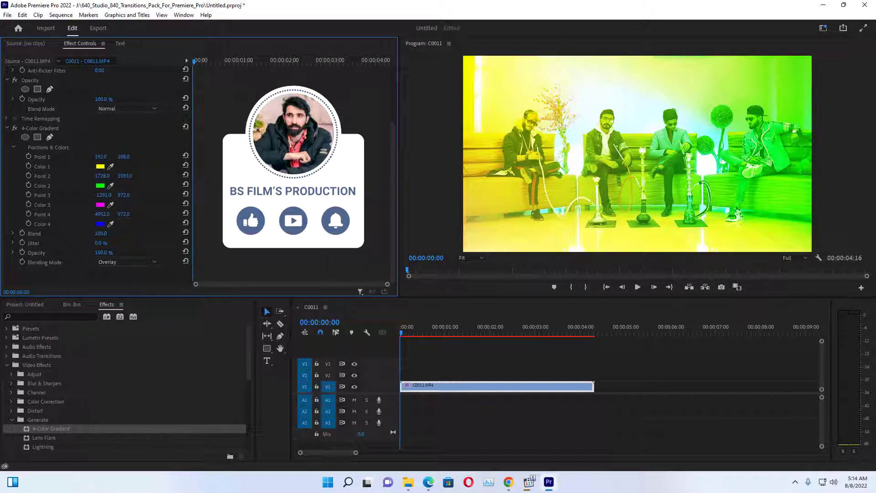
left_click_drag(126, 175, 107, 176)
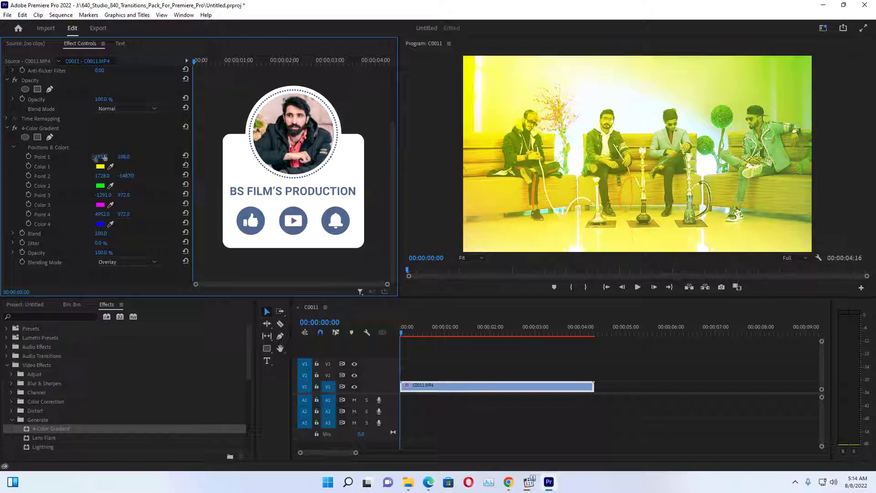
mouse_move(124, 157)
left_mouse_down()
mouse_move(107, 156)
mouse_move(121, 157)
left_mouse_up()
key("space")
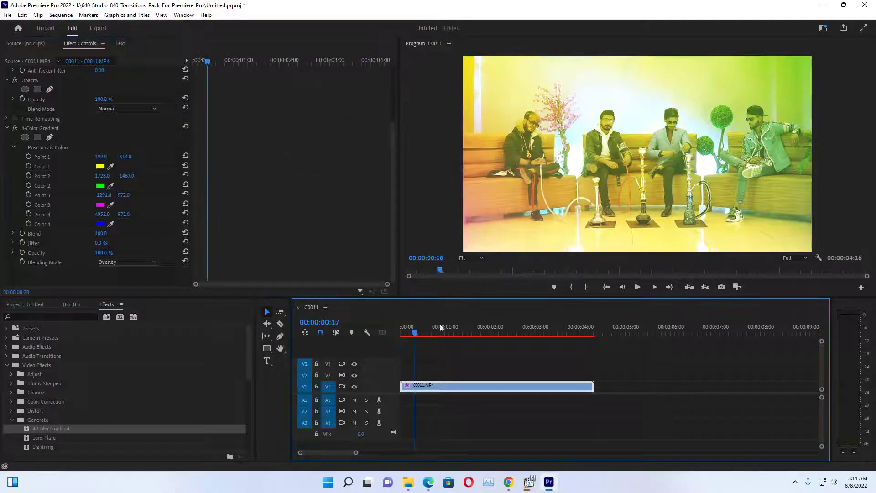
left_click_drag(207, 62, 237, 61)
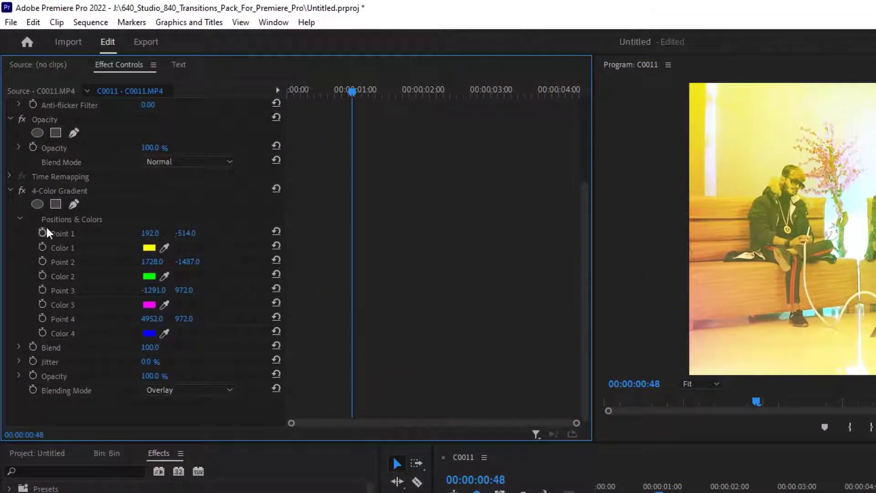
Step: Enable keyframing on Point 1–4 and Color 1–4 of the gradient
left_click(44, 233)
left_click(43, 247)
left_click(43, 261)
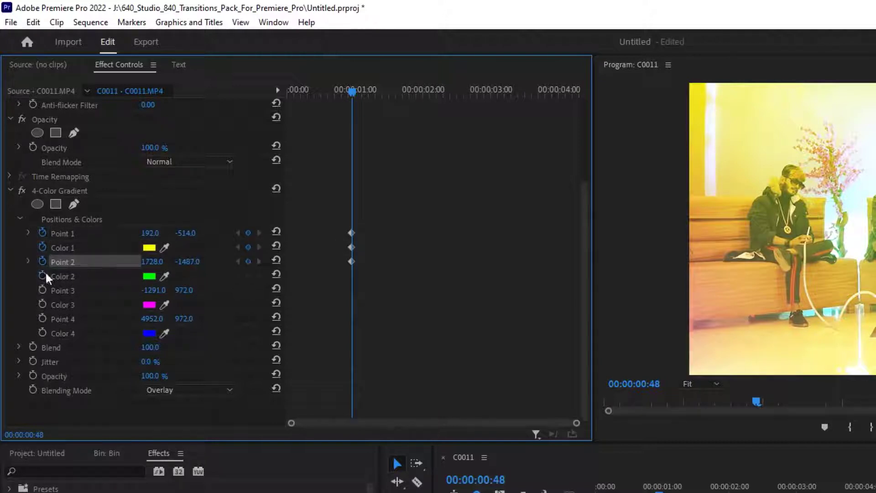
left_click(42, 275)
left_click(43, 290)
left_click(43, 304)
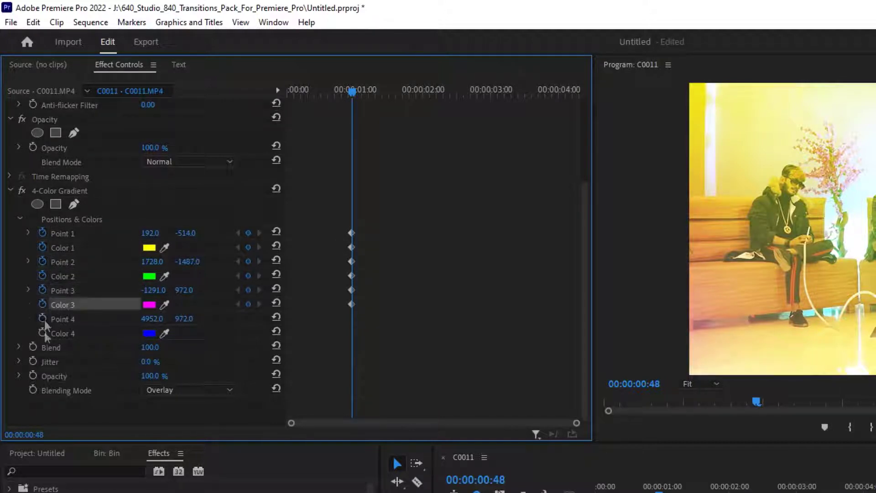
left_click(43, 318)
left_click(43, 333)
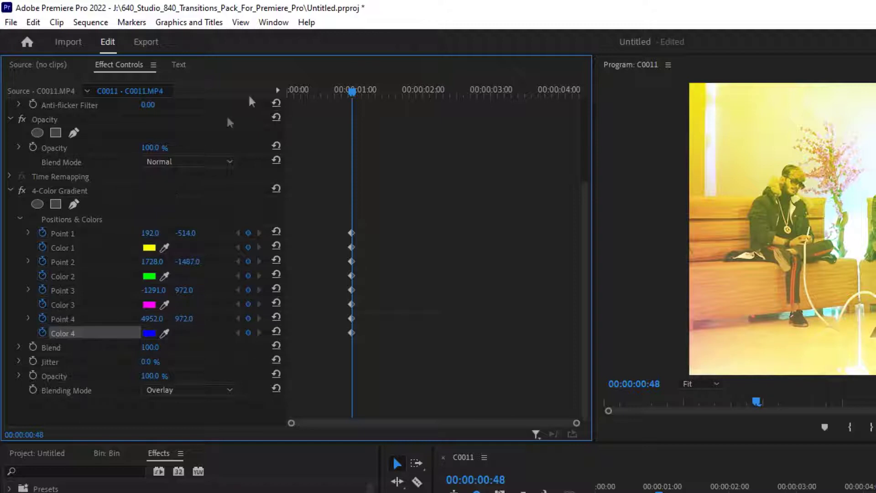
Step: Add keyframes for all four points and colours at 00:00:01:26
left_click_drag(357, 92, 391, 93)
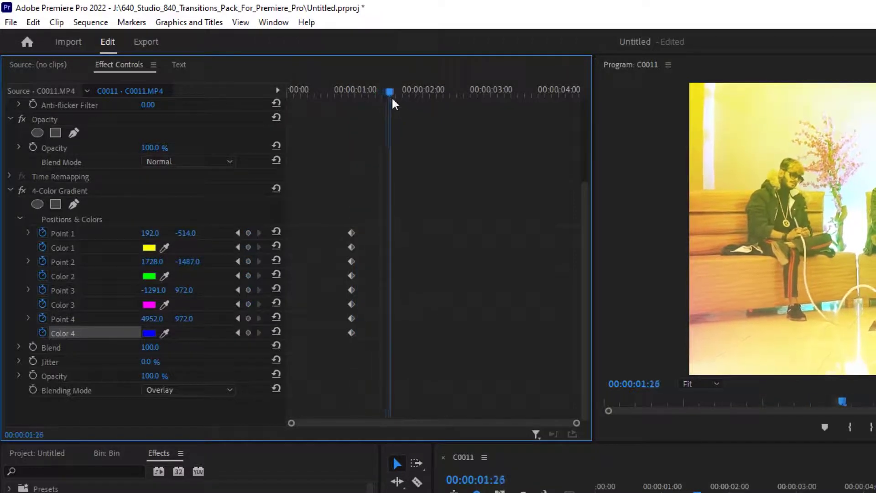
left_click(248, 233)
left_click(248, 246)
left_click(248, 261)
left_click(248, 275)
left_click(248, 289)
left_click(248, 303)
left_click(248, 318)
left_click(248, 333)
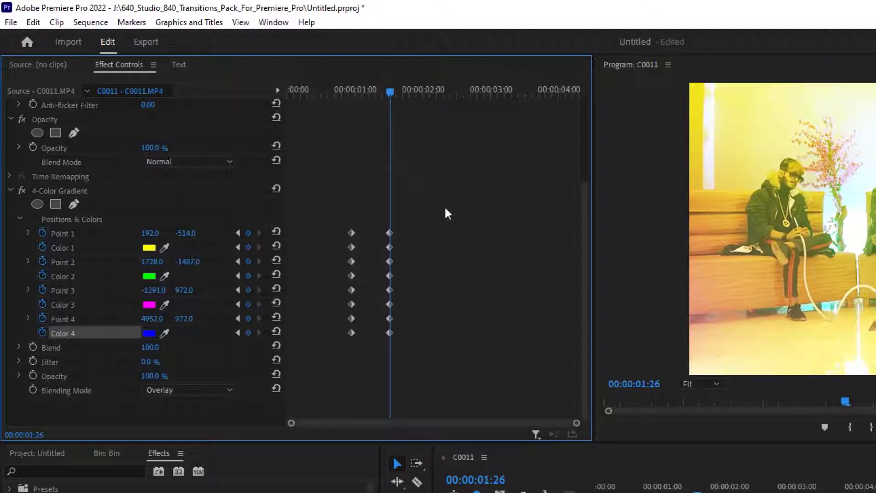
left_click(385, 91)
left_click(258, 233)
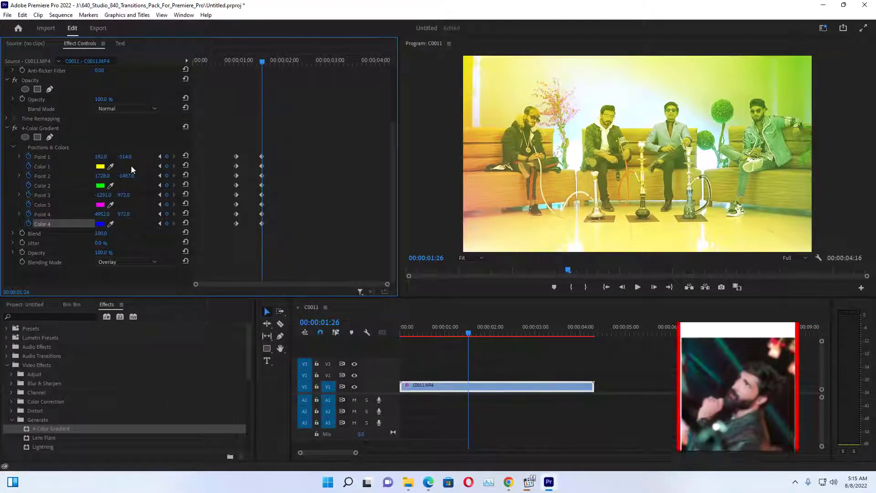
Step: Move the gradient points to -1176,-191; 4060,-1505; -1036,1948; about 4960,1570
mouse_move(100, 156)
left_mouse_down()
mouse_move(119, 156)
mouse_move(73, 157)
left_mouse_up()
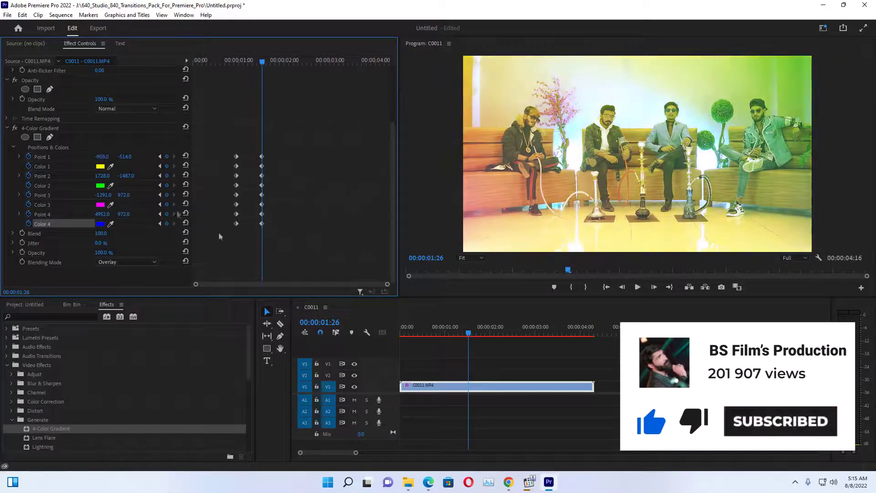
left_click_drag(102, 175, 136, 175)
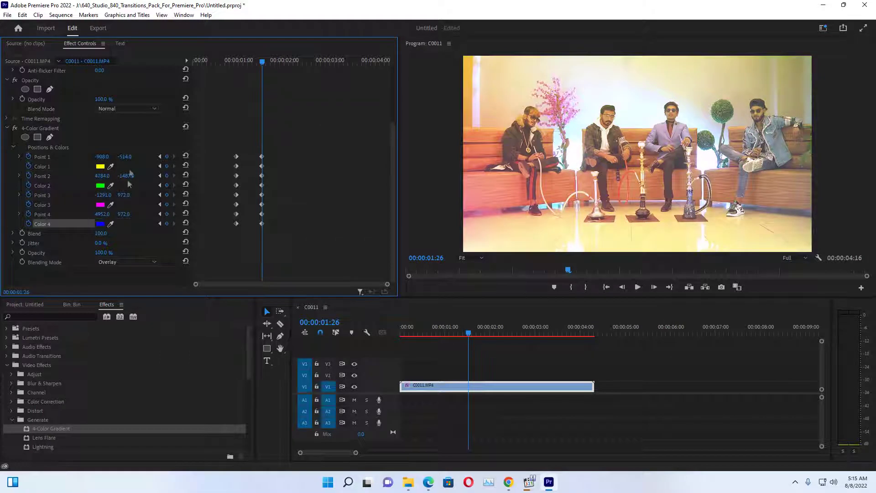
left_click_drag(123, 195, 151, 195)
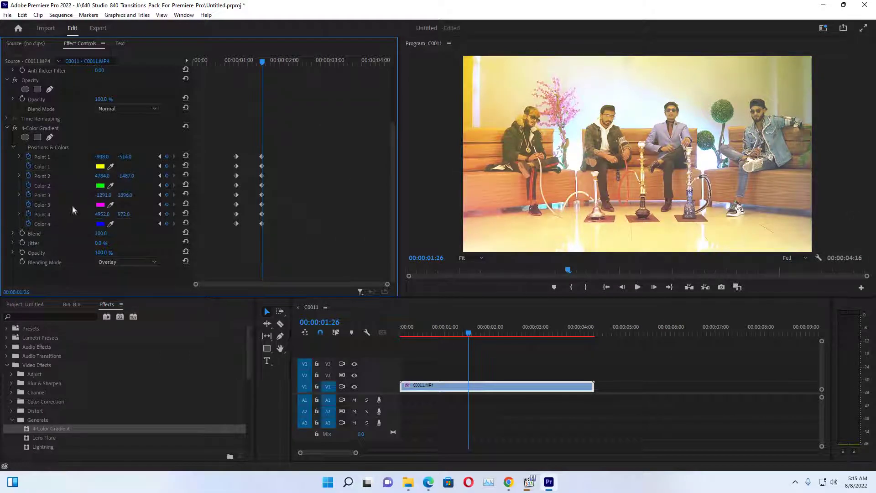
left_click_drag(102, 194, 137, 214)
left_click_drag(125, 157, 151, 157)
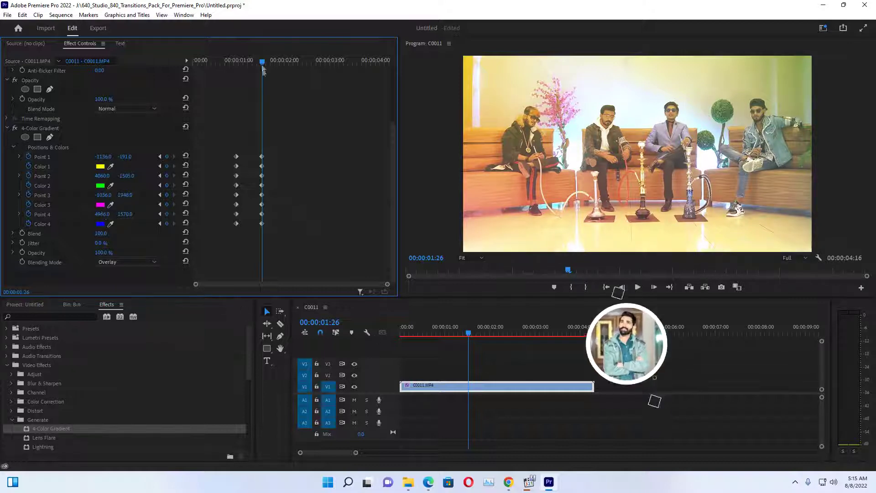
Step: Add keyframes for all four gradient points and colours at 00:00:01:38
left_click_drag(263, 62, 272, 63)
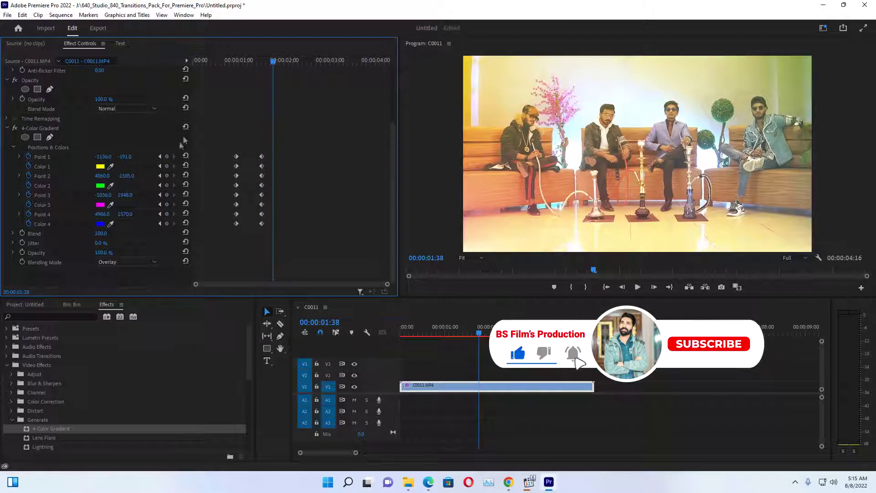
left_click(167, 157)
left_click(167, 166)
left_click(167, 176)
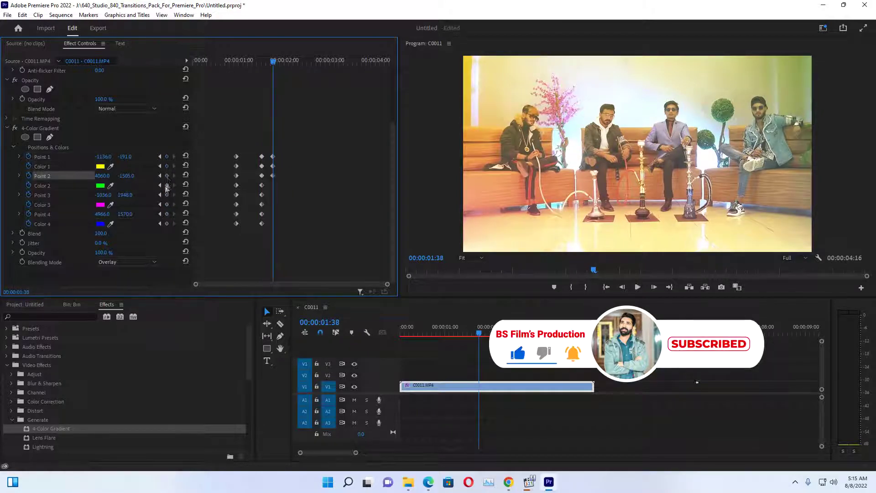
left_click(166, 185)
left_click(167, 195)
left_click(166, 204)
left_click(167, 214)
left_click(166, 223)
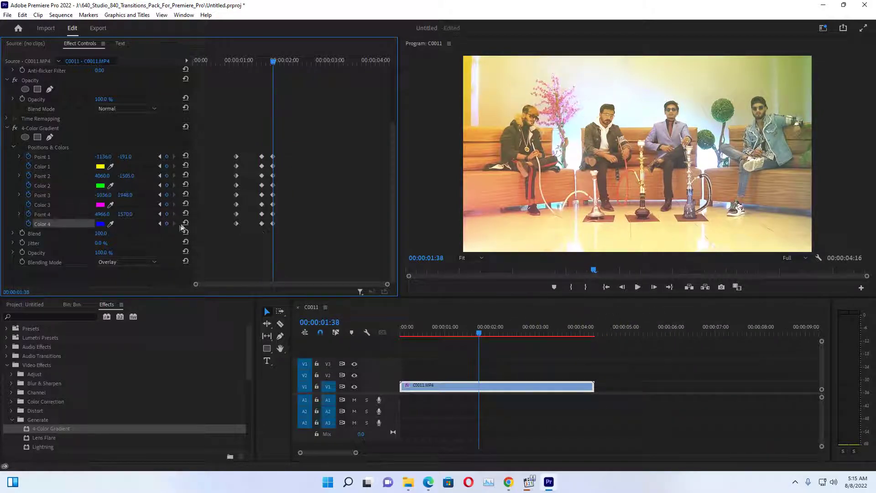
Step: Reset Points 4, 3, 2 and 1 to their default corner positions
left_click(186, 212)
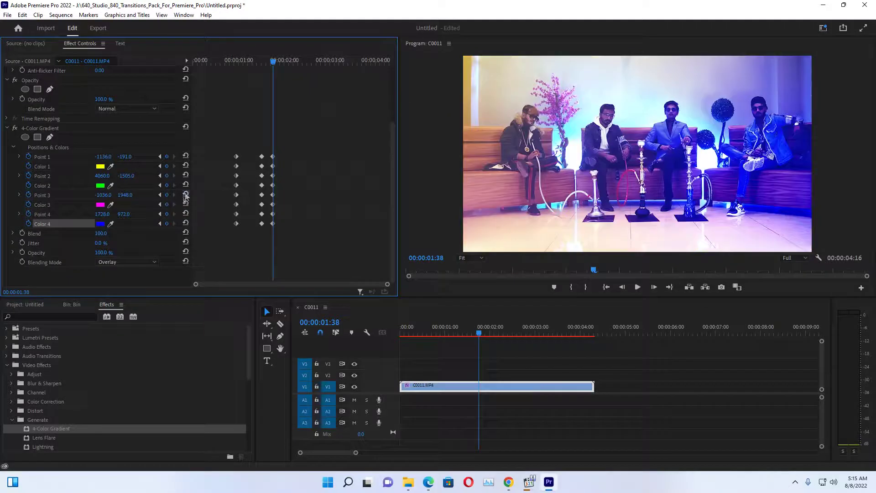
left_click(186, 194)
left_click(186, 174)
left_click(186, 156)
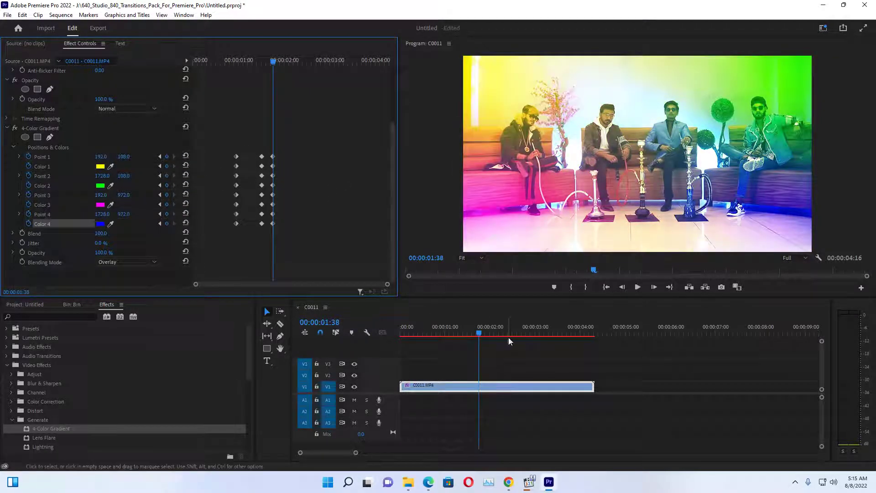
mouse_move(478, 333)
left_mouse_down()
mouse_move(465, 333)
mouse_move(469, 345)
left_mouse_up()
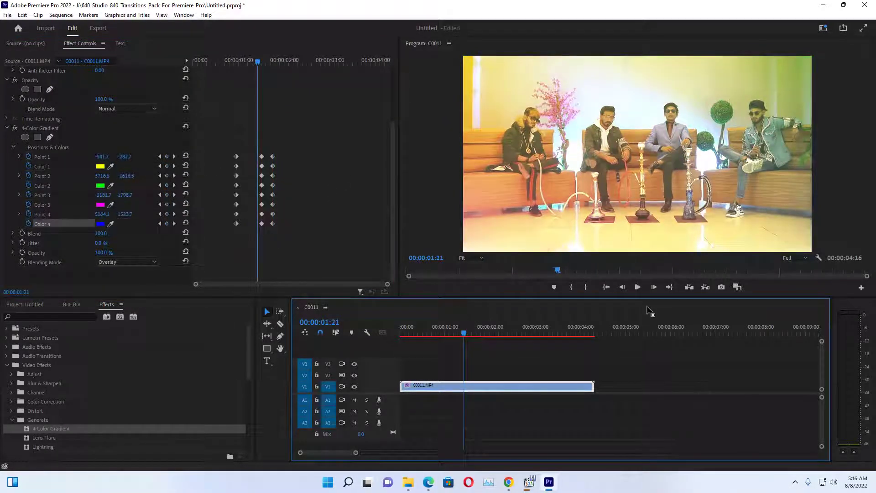
left_click(635, 287)
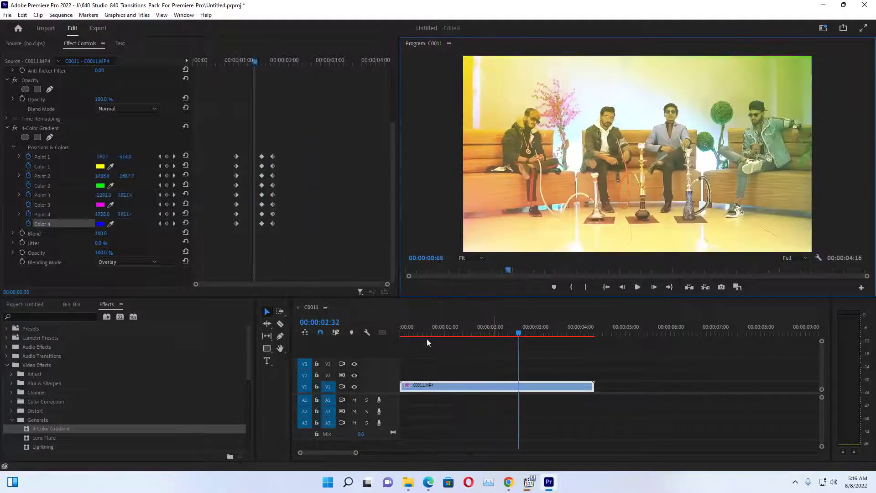
left_click_drag(426, 333, 443, 334)
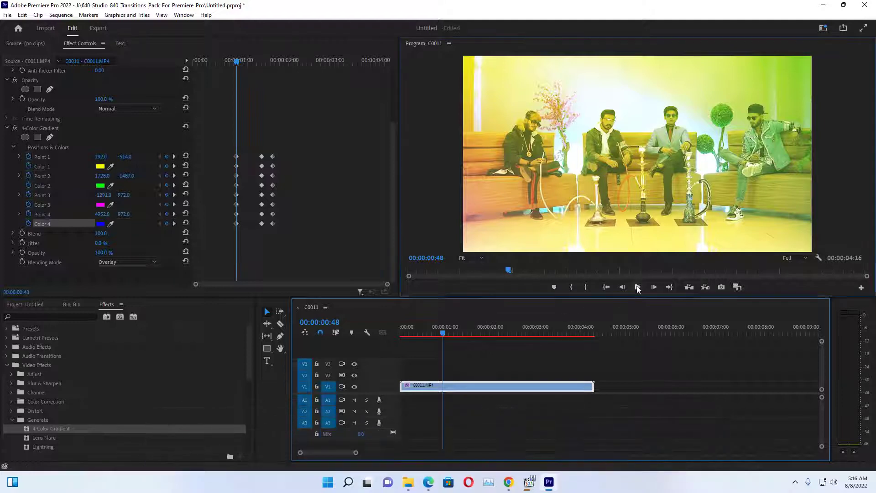
left_click(649, 270)
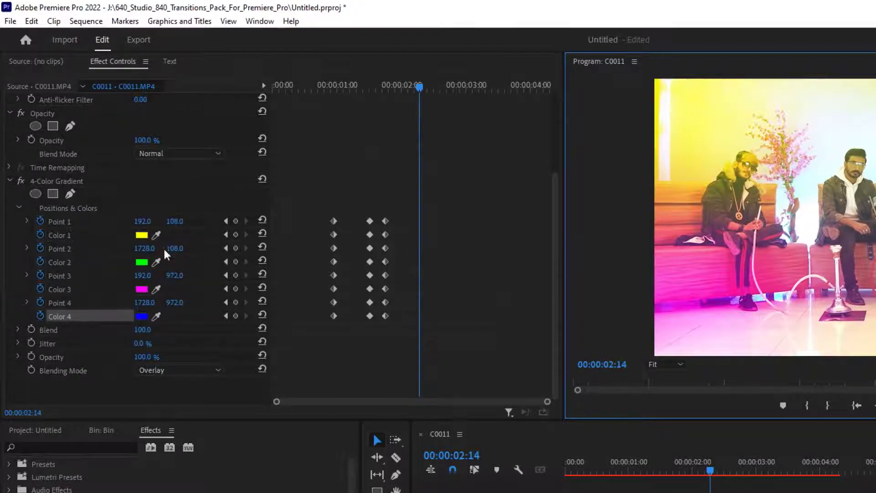
Step: Eyedropper a tan Color 1 and a reddish-brown Color 2 from the Program monitor at 00:00:02:14
left_click(156, 235)
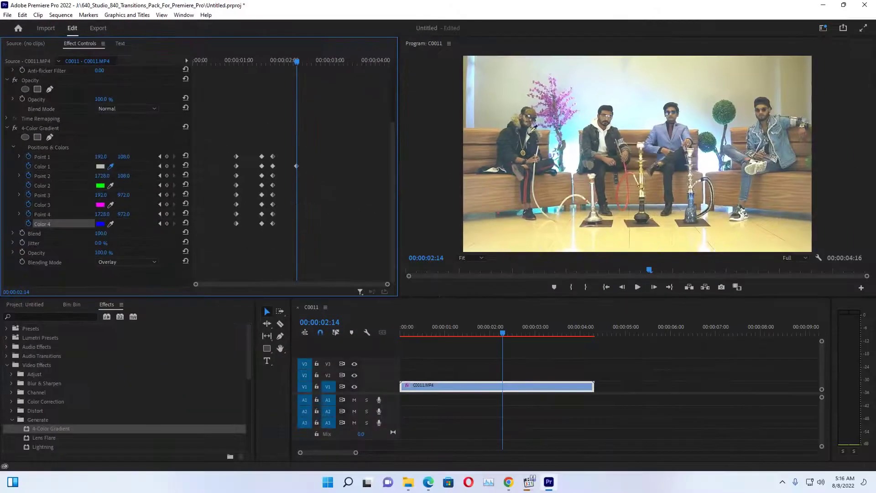
left_click(535, 112)
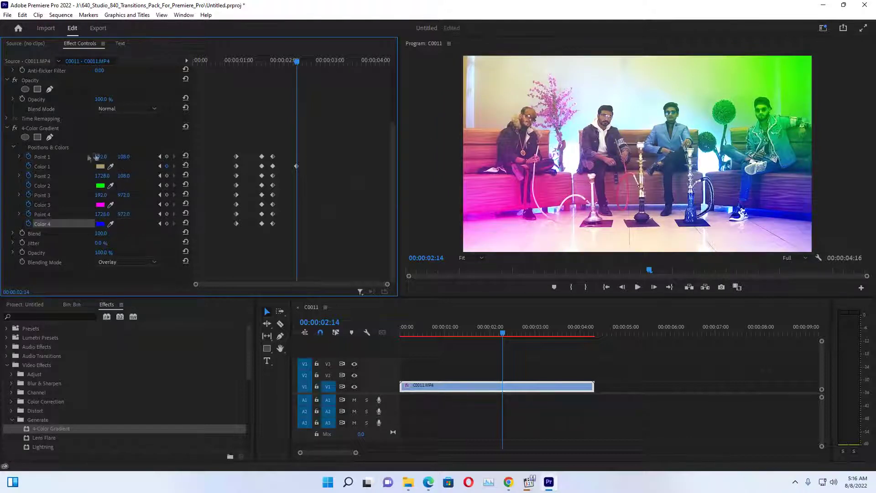
left_click(110, 184)
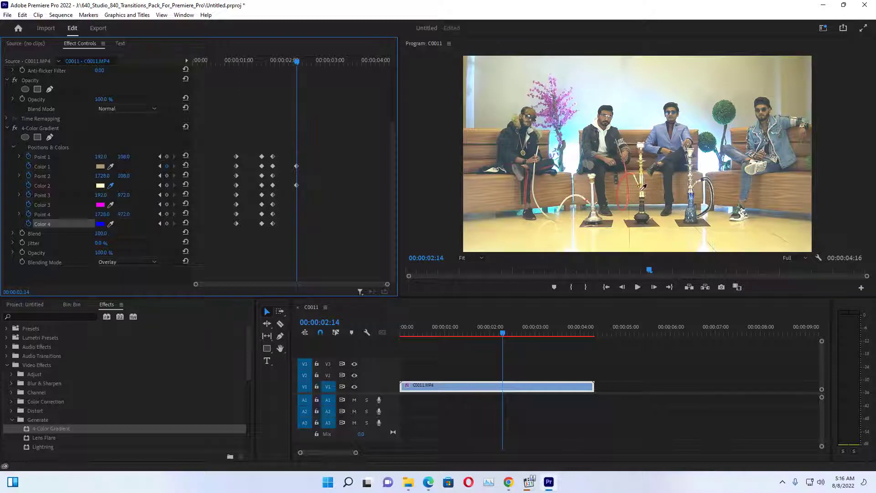
left_click(642, 191)
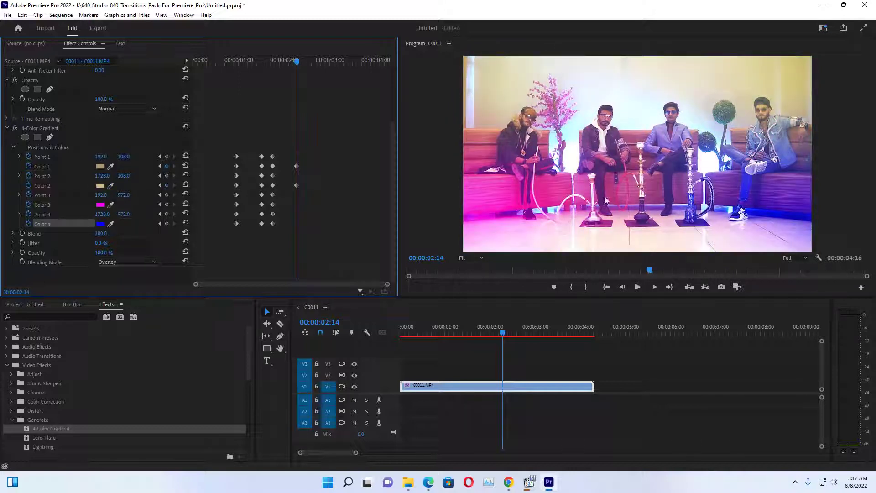
left_click(111, 186)
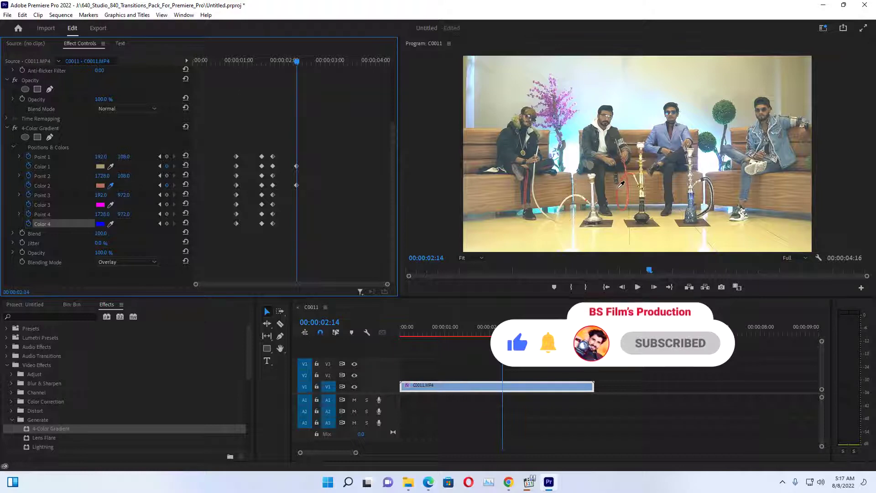
left_click(621, 184)
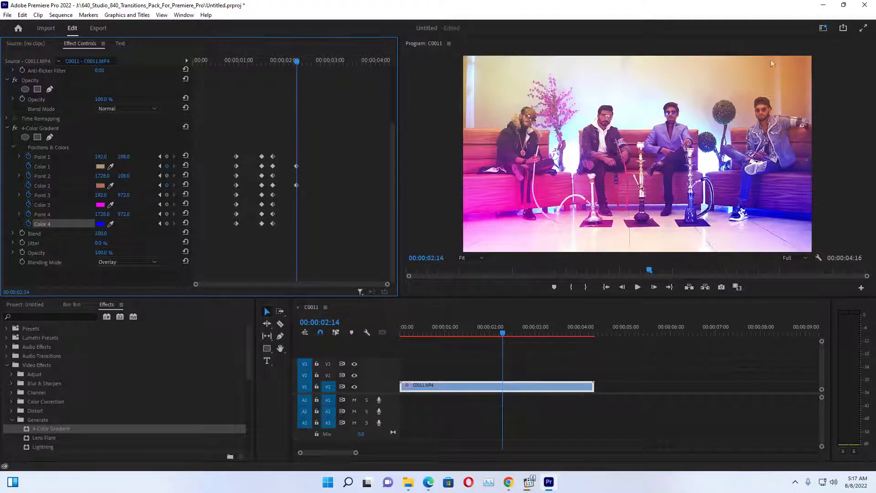